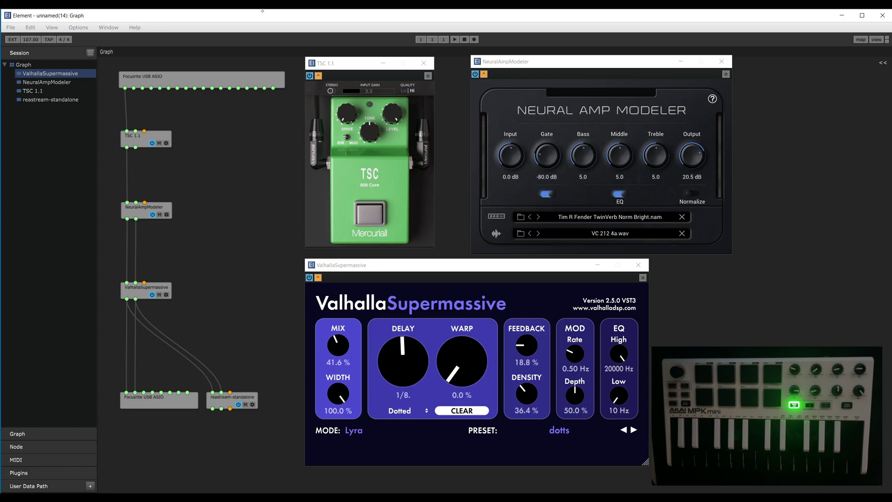
# Look up the MIDI input devices that can be added to the graph, including the MPK Mini Mk II.
pyautogui.rightClick(206, 149)
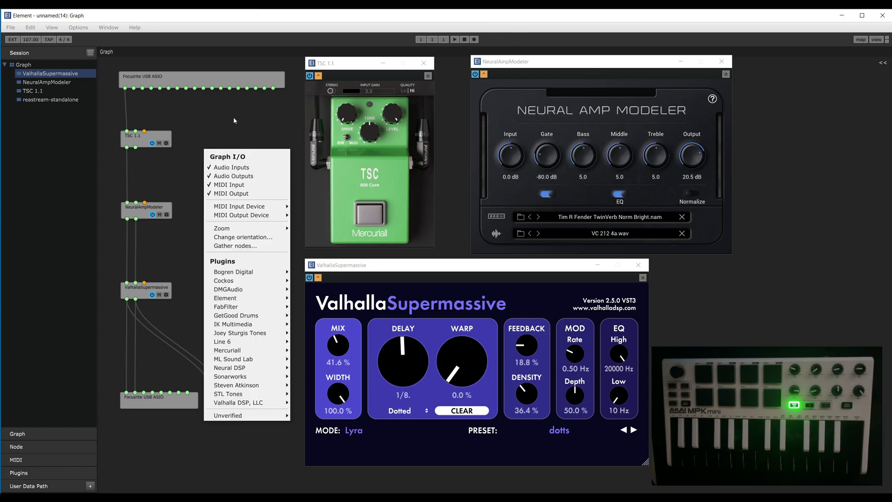
pyautogui.moveTo(228, 208)
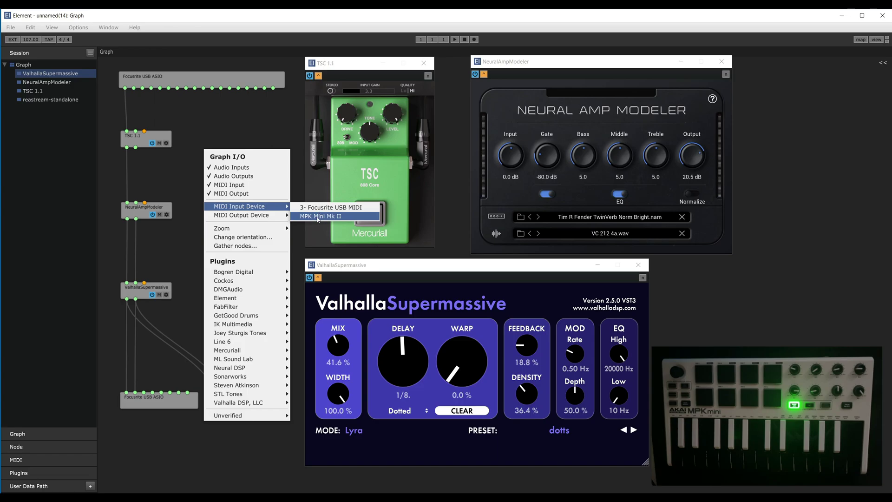
pyautogui.click(323, 218)
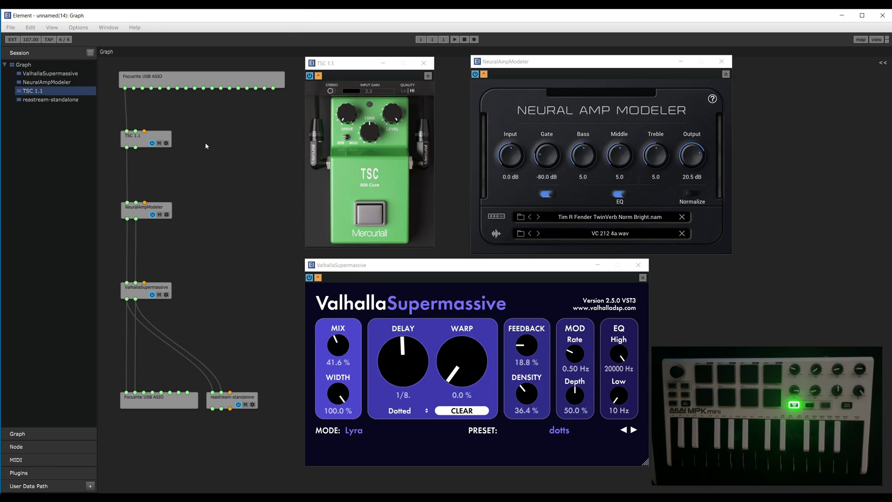
# Check the MIDI preferences for the MIDI output device options and the active MIDI inputs.
pyautogui.click(10, 27)
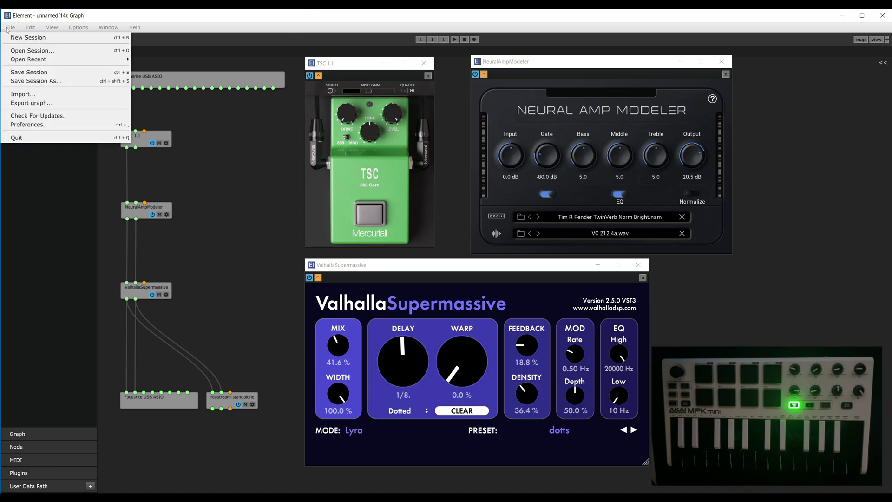
pyautogui.click(36, 126)
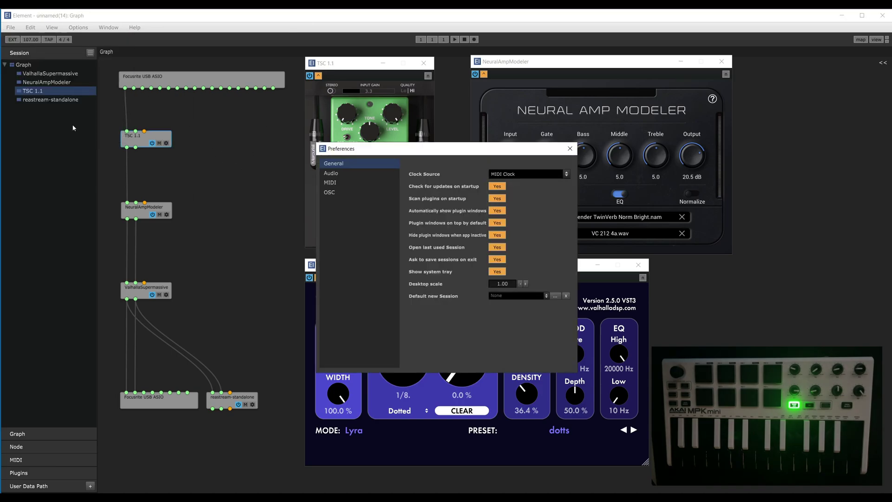
pyautogui.click(338, 184)
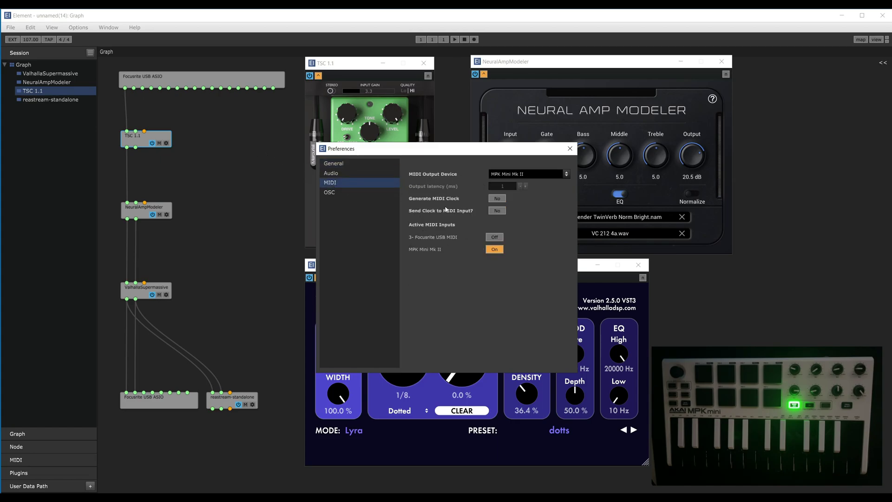
pyautogui.click(497, 176)
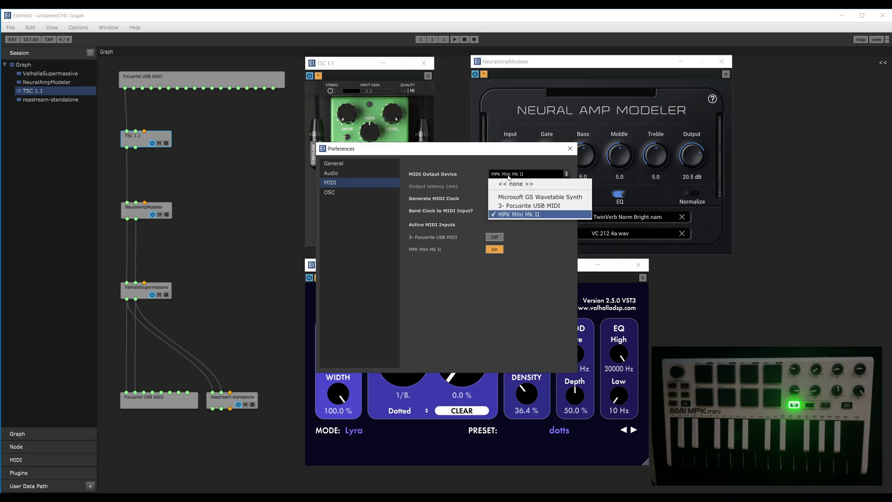
pyautogui.click(443, 167)
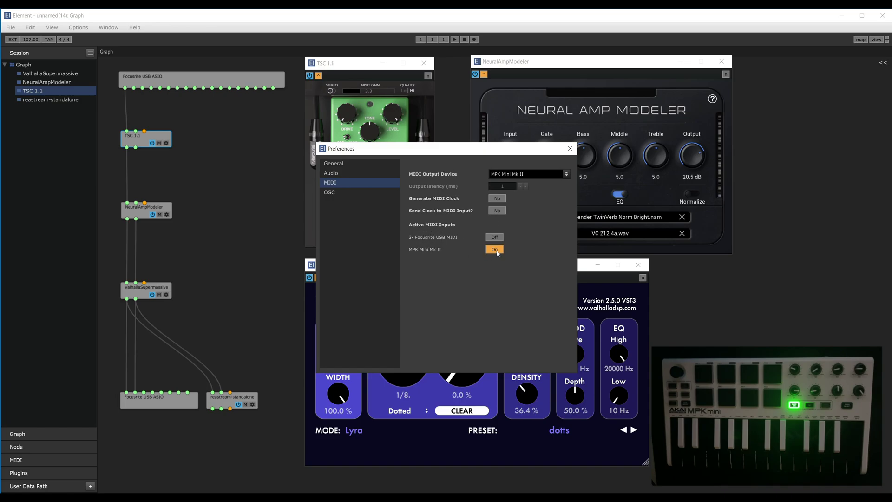
pyautogui.press('Escape')
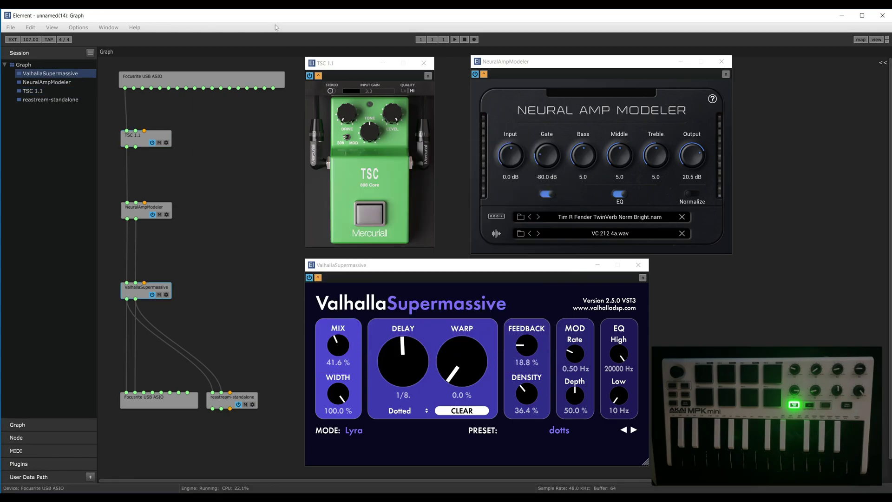
# Close the ValhallaSupermassive, TSC 1.1 and NeuralAmpModeler plugin windows to clear the graph view.
pyautogui.click(638, 265)
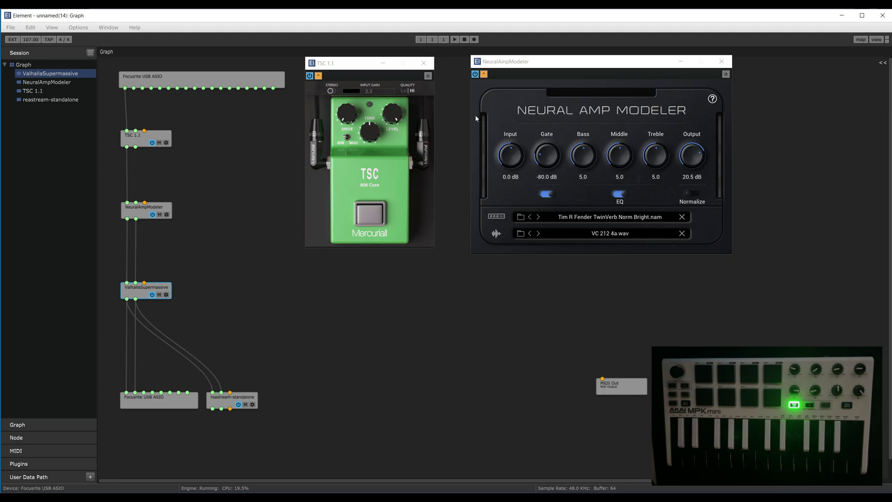
pyautogui.click(423, 63)
pyautogui.click(716, 67)
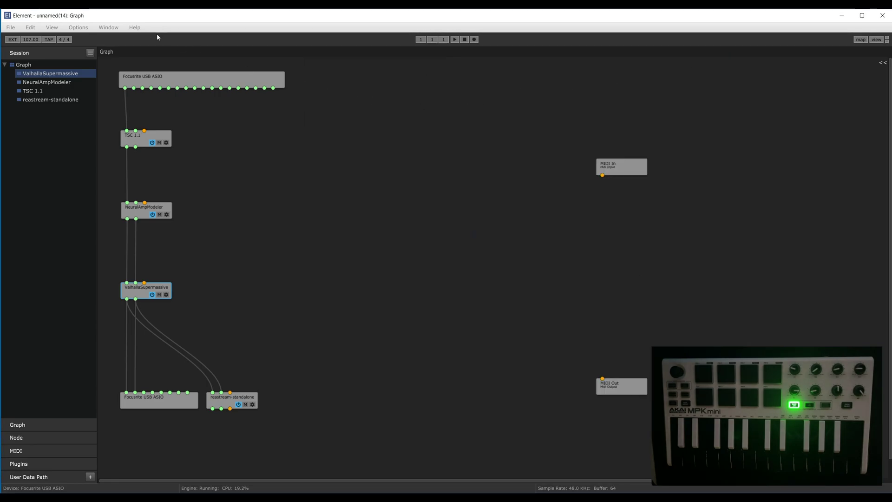
# In the Controllers view, add a new controller device named MPK Mini with MPK Mini Mk II as its input device.
pyautogui.click(52, 28)
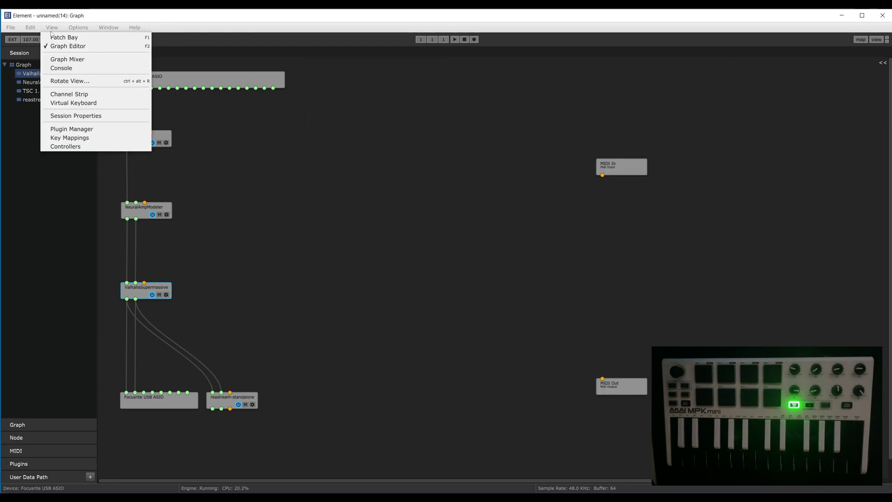
pyautogui.click(71, 147)
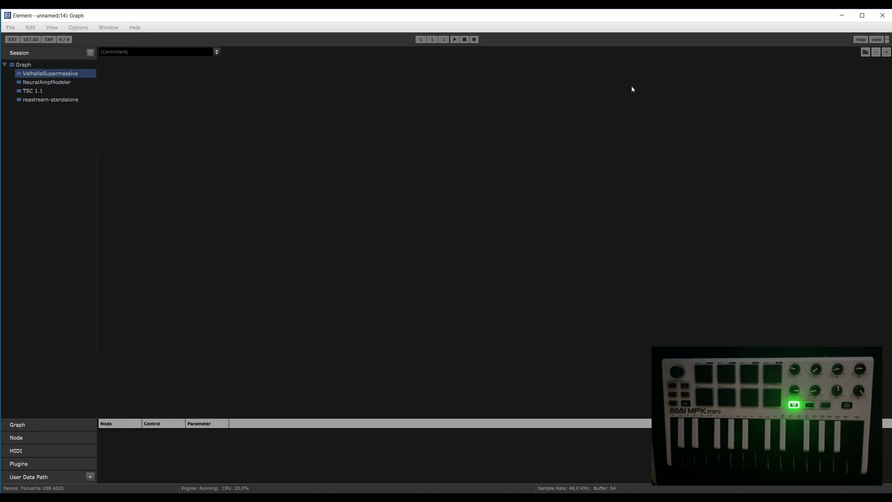
pyautogui.click(887, 53)
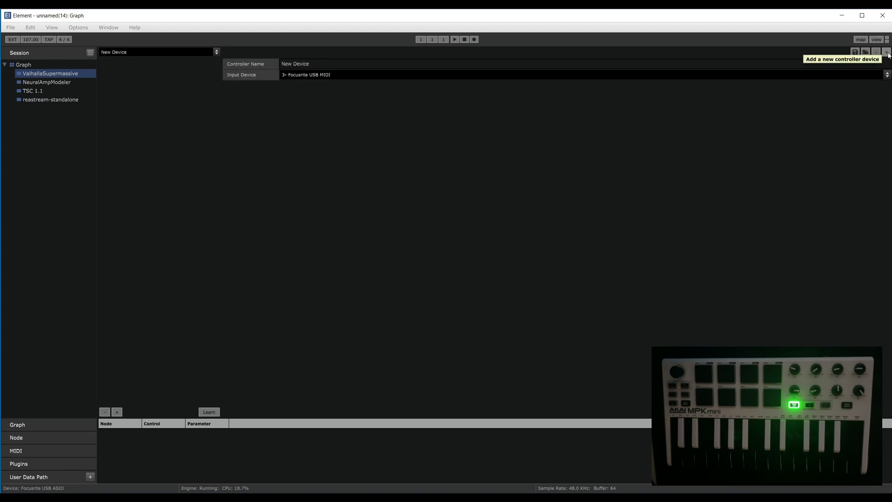
pyautogui.click(287, 67)
pyautogui.hotkey('ctrl', 'a')
pyautogui.write('MPK Mini')
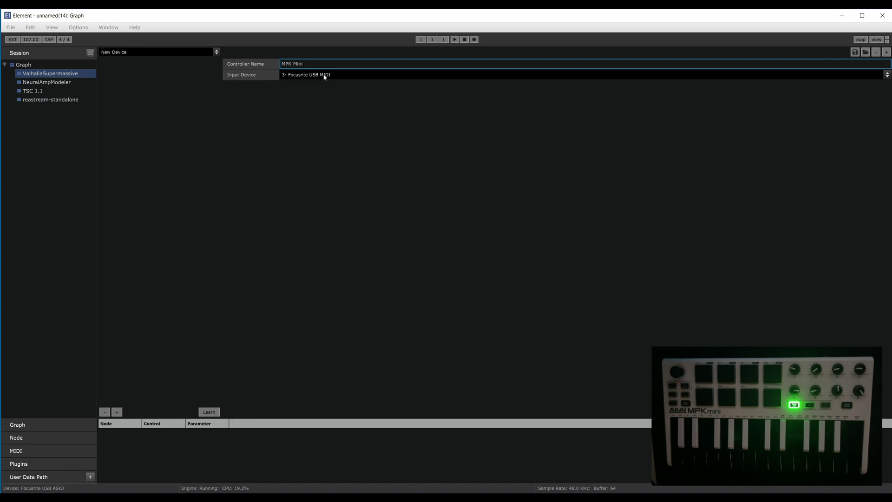
pyautogui.click(317, 75)
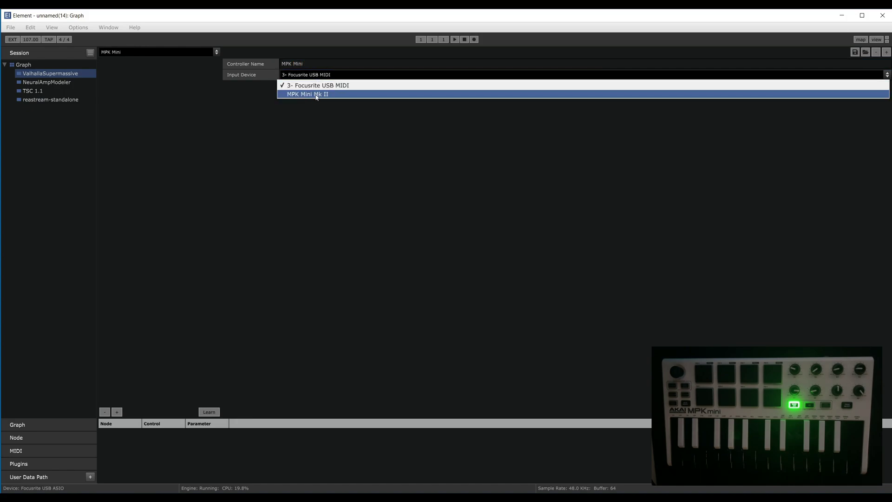
pyautogui.click(317, 95)
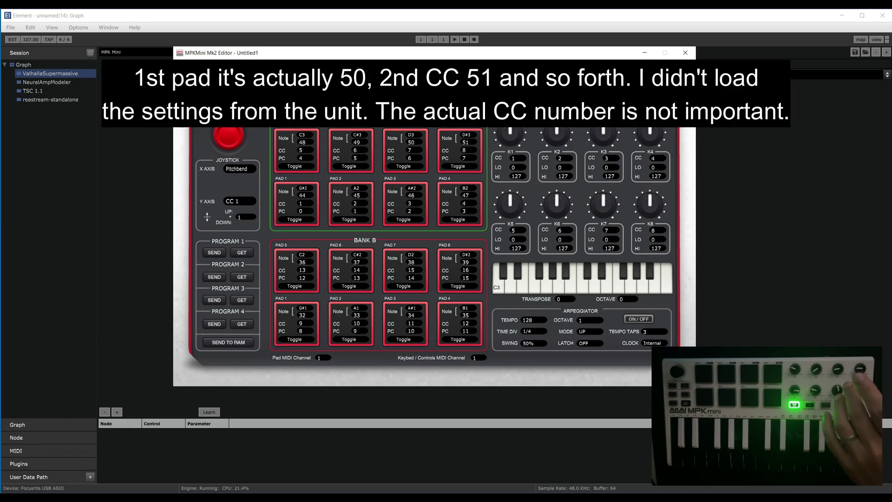
# Switch from the MPKMini Mk2 Editor back to Element and turn on Learn for the MPK Mini controller.
pyautogui.click(300, 150)
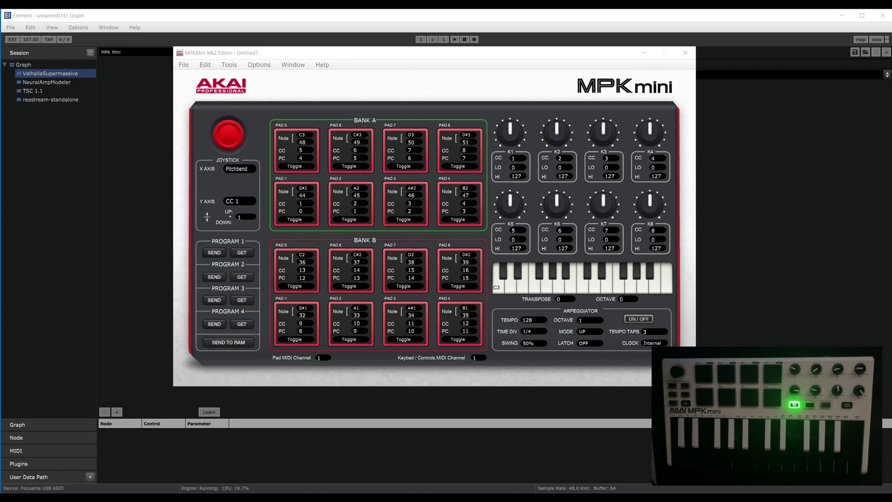
pyautogui.hotkey('alt', 'Tab')
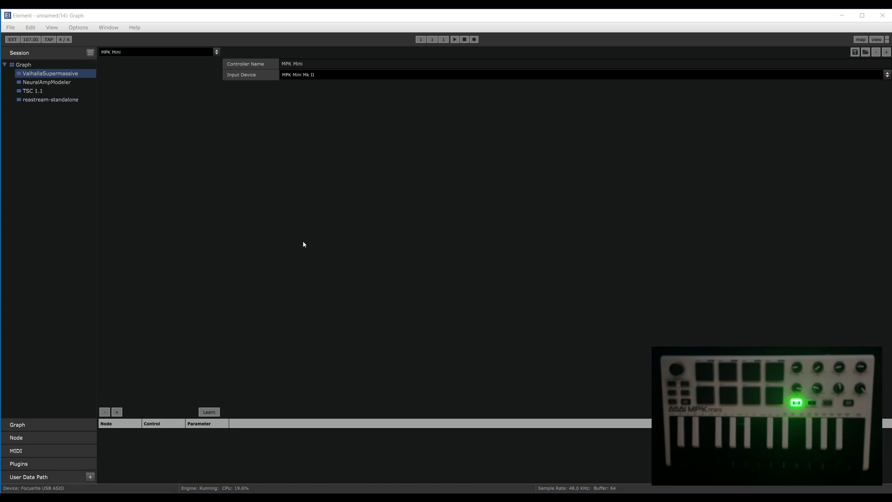
pyautogui.click(211, 413)
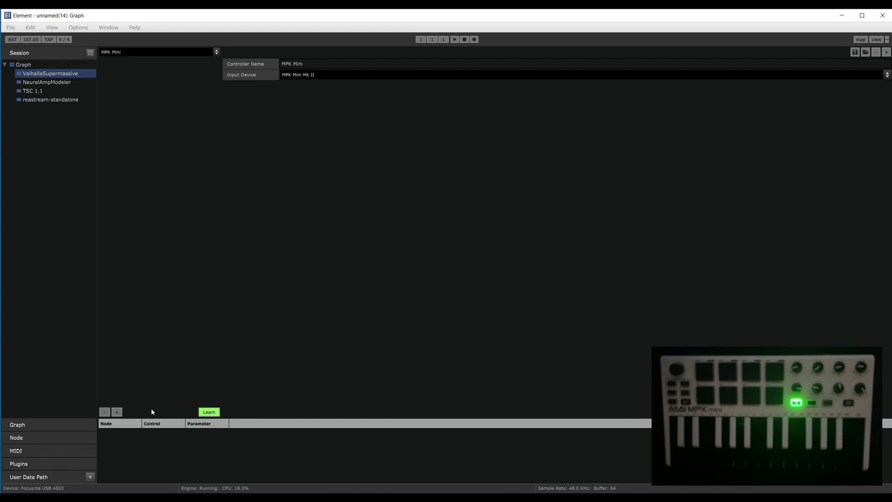
# Add a trial control to the MPK Mini controller and remove it again.
pyautogui.click(117, 412)
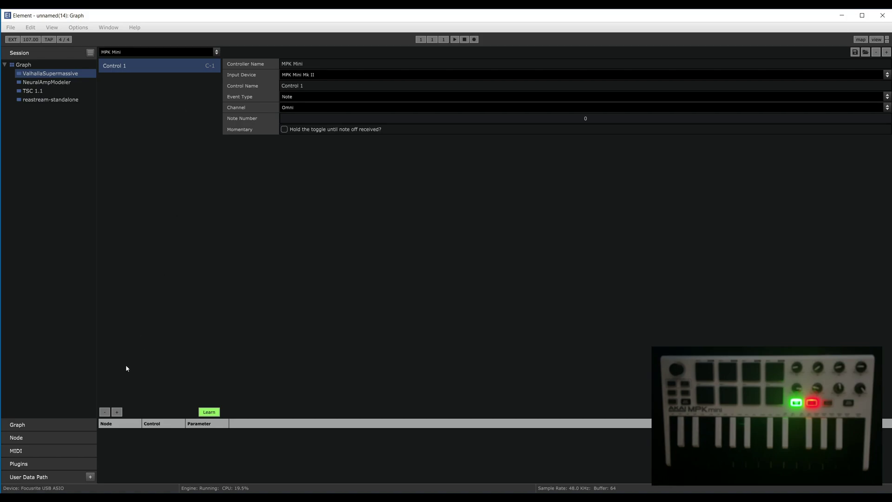
pyautogui.click(104, 413)
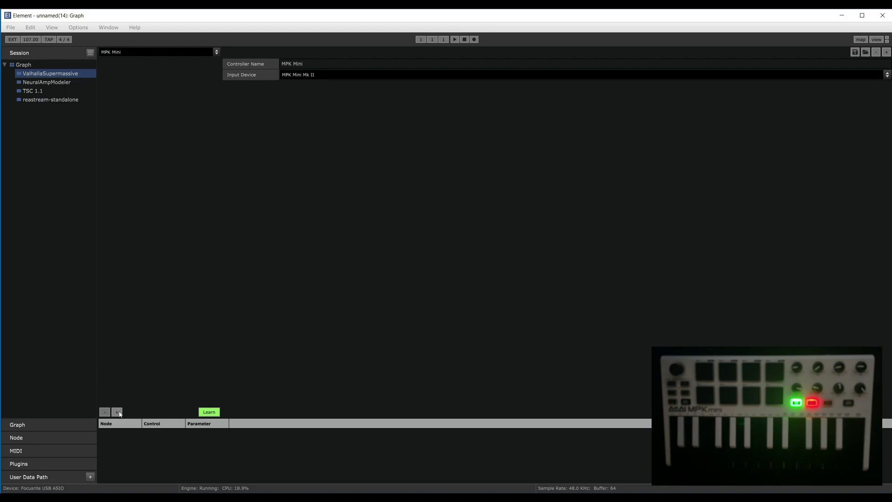
# Add four controls to the MPK Mini controller, learning the four upper pads as CC 50, 51, 52 and 53.
pyautogui.click(119, 412)
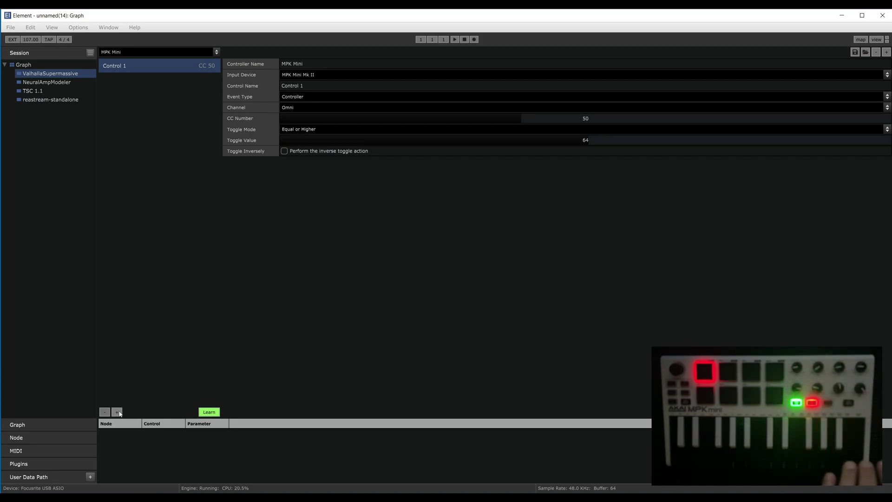
pyautogui.click(117, 412)
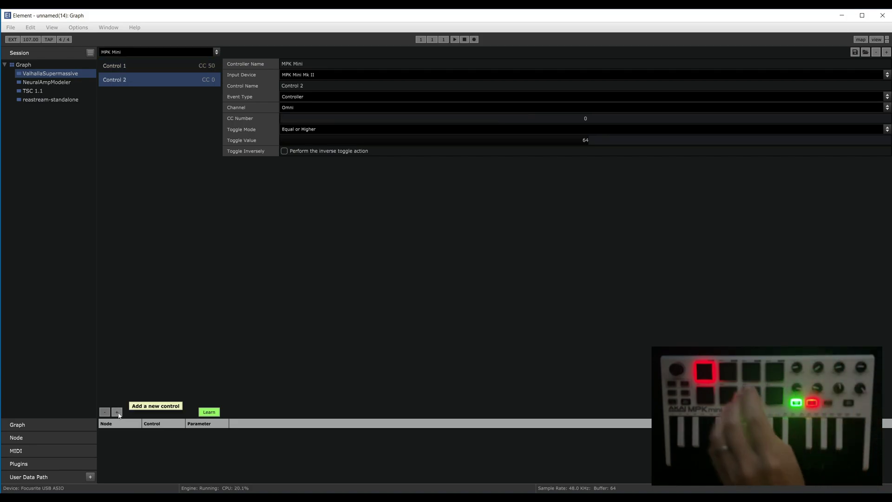
pyautogui.click(118, 414)
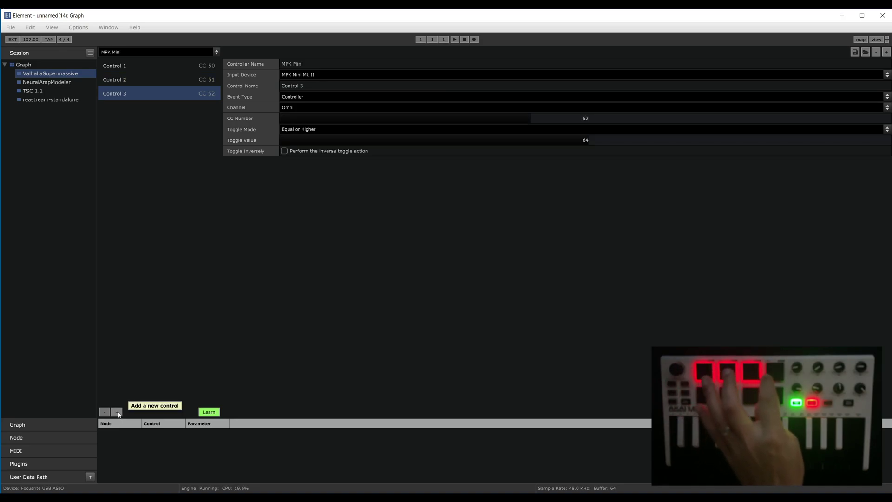
pyautogui.click(118, 413)
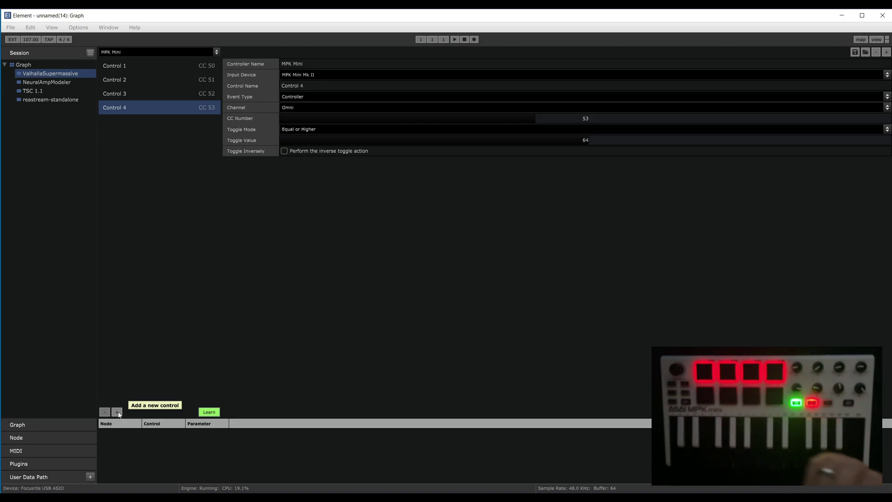
# Add four more controls, learning the upper knobs as CC 75, 76, 77 and 78, and turn Learn off.
pyautogui.click(117, 413)
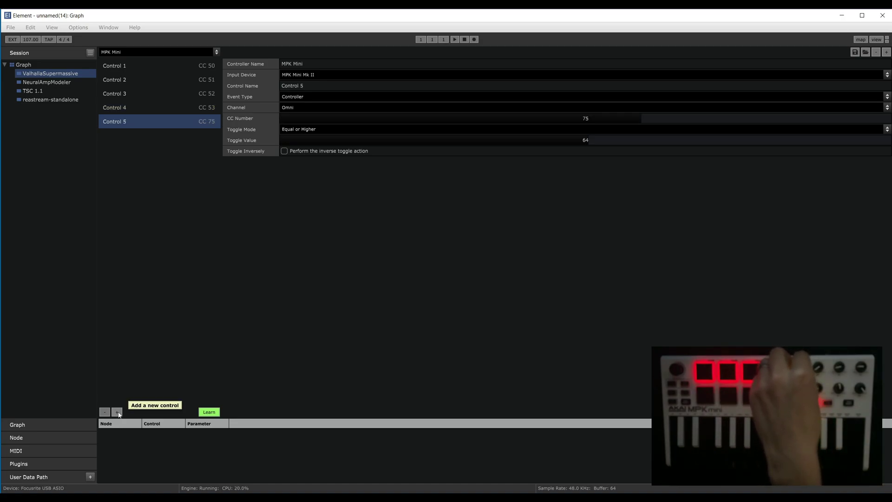
pyautogui.click(117, 413)
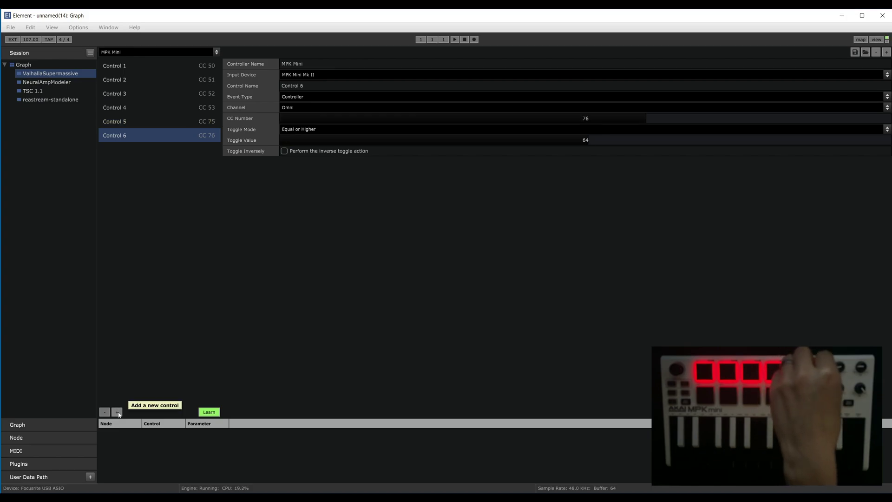
pyautogui.click(118, 413)
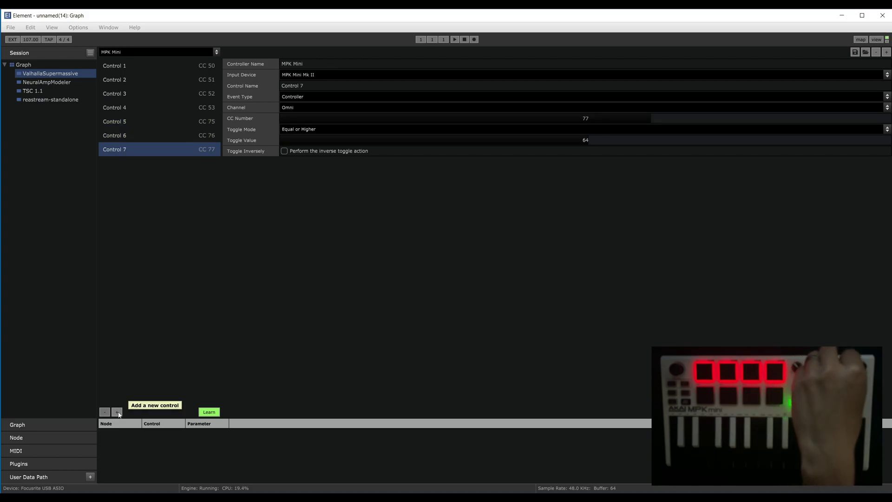
pyautogui.click(118, 413)
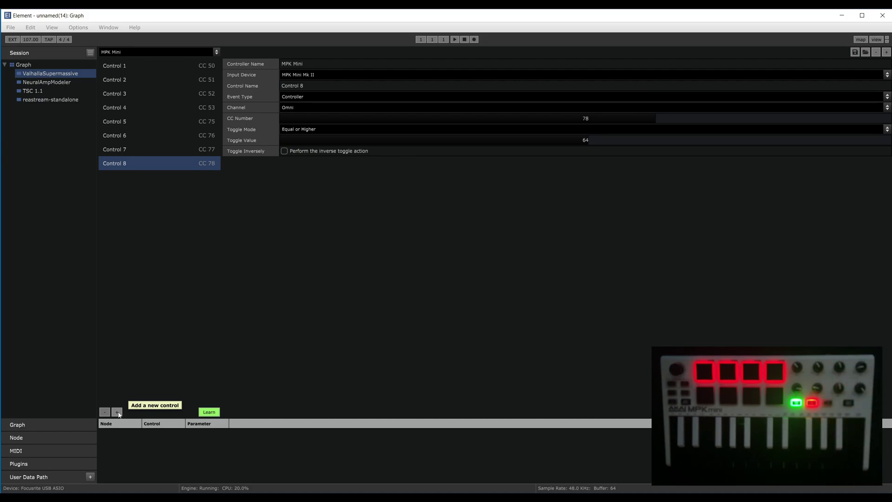
pyautogui.click(209, 412)
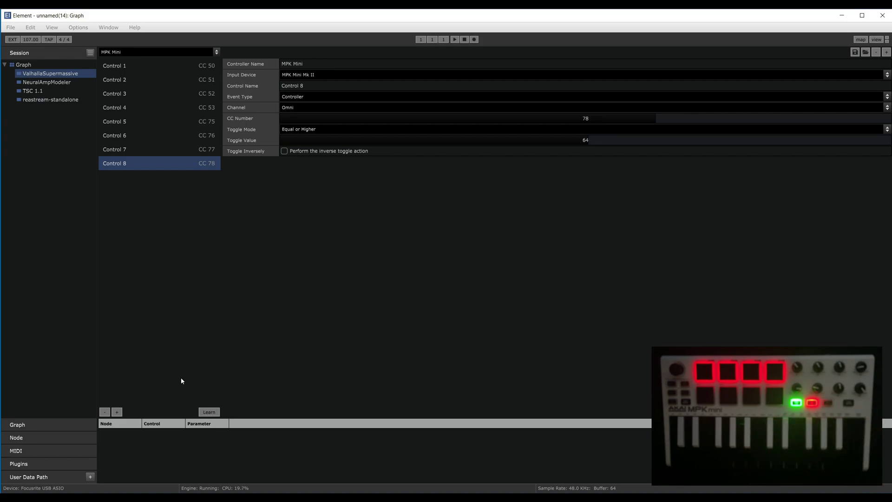
# Save the controller device over the existing MPK Mini file in the Controllers folder.
pyautogui.click(333, 274)
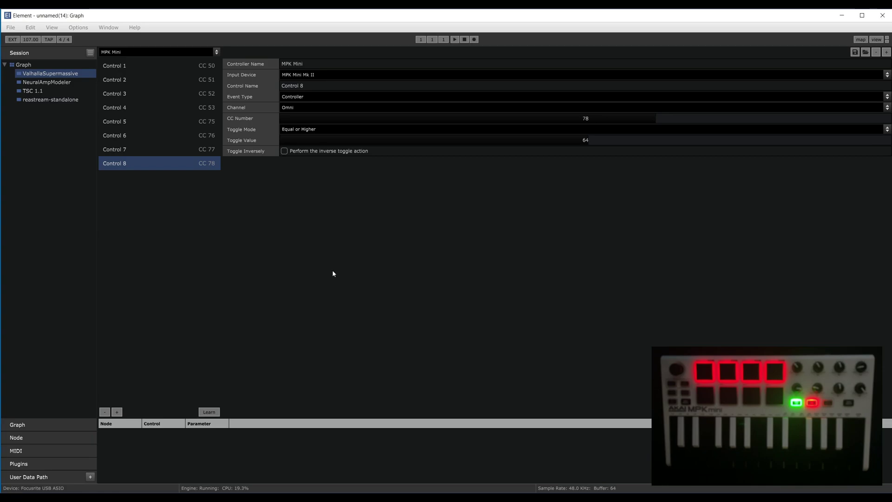
pyautogui.click(858, 55)
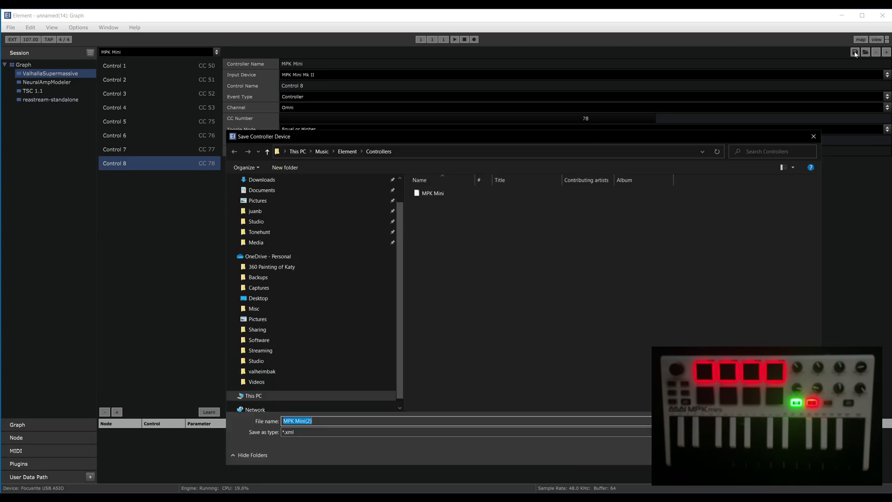
pyautogui.click(470, 193)
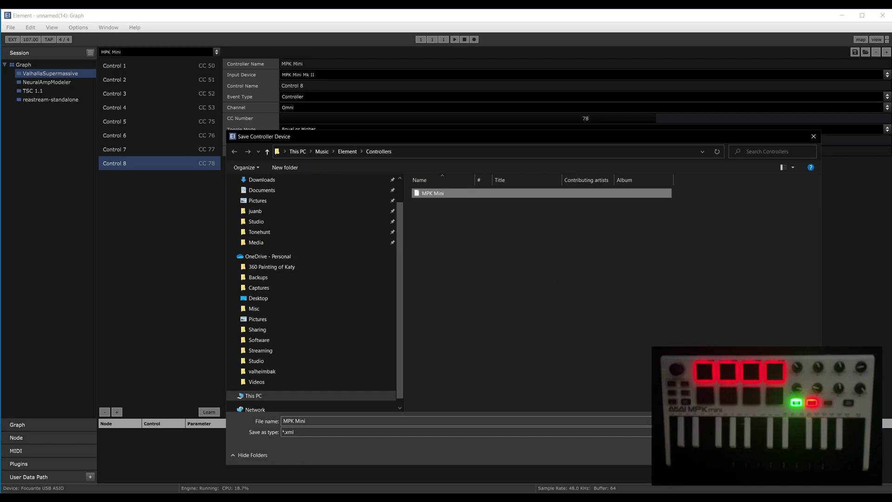
pyautogui.press('Return')
pyautogui.click(467, 257)
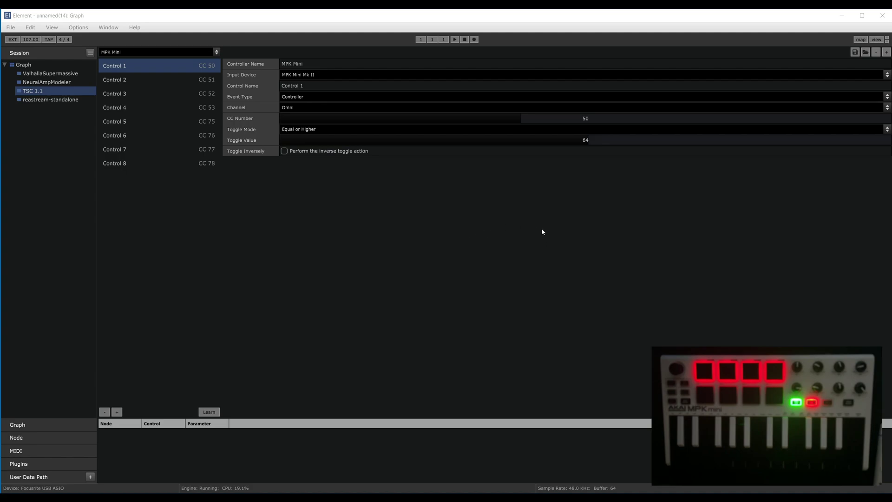
# Open the TSC 1.1 plugin window from the graph and bring the Controllers view up behind it.
pyautogui.click(877, 40)
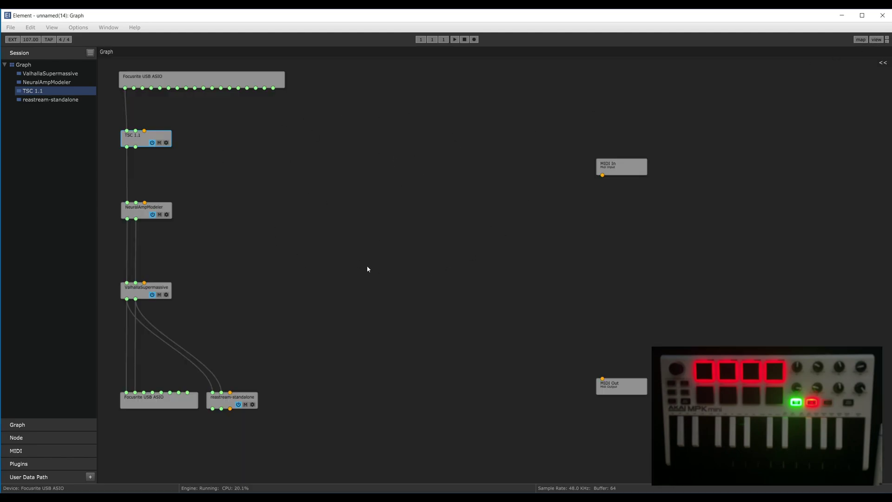
pyautogui.doubleClick(139, 139)
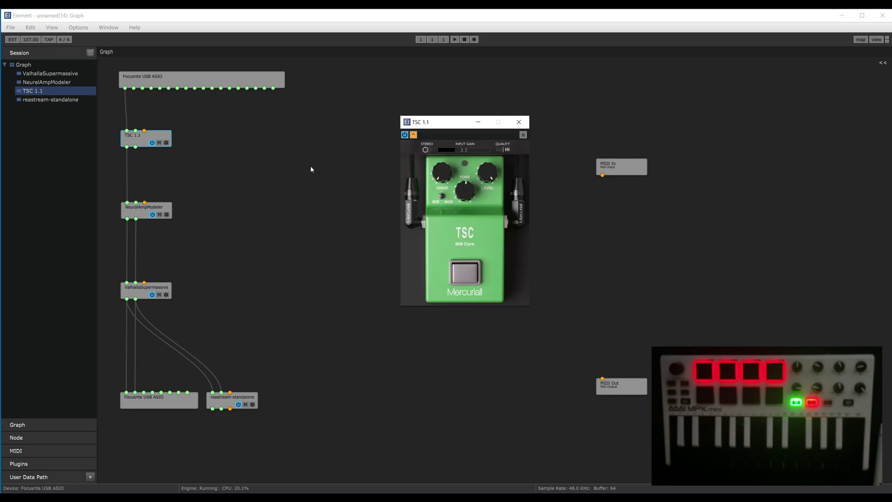
pyautogui.click(51, 28)
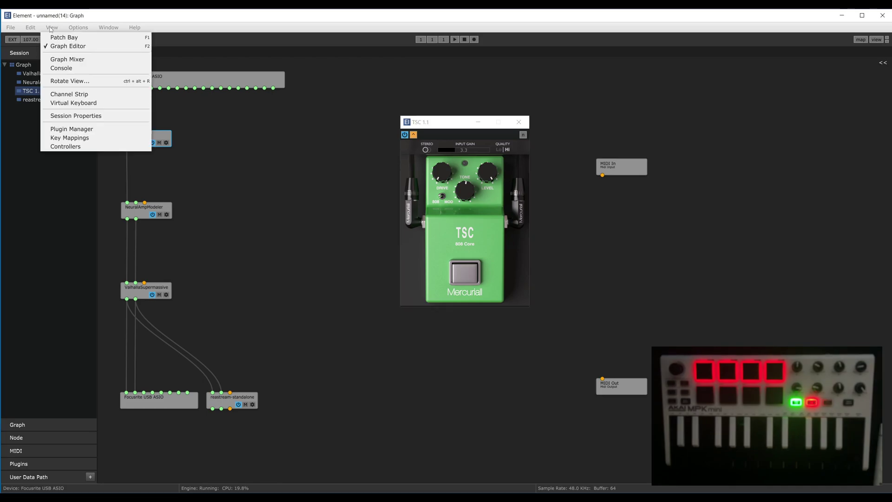
pyautogui.click(66, 147)
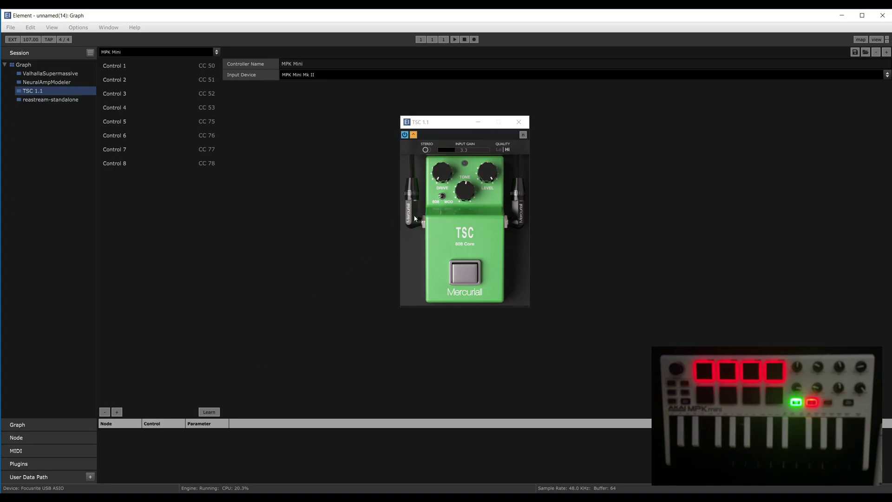
pyautogui.moveTo(449, 126); pyautogui.dragTo(447, 118)
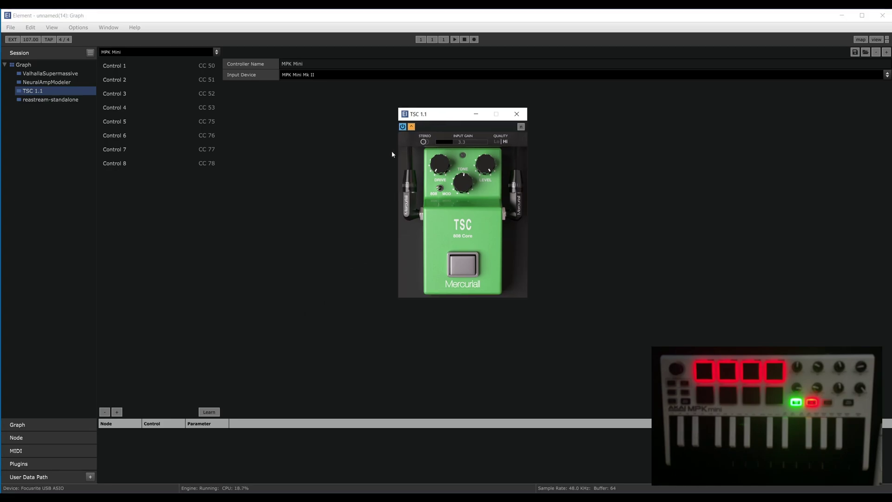
# Map the TSC pedal's footswitch to Control 1 of the MPK Mini.
pyautogui.click(861, 40)
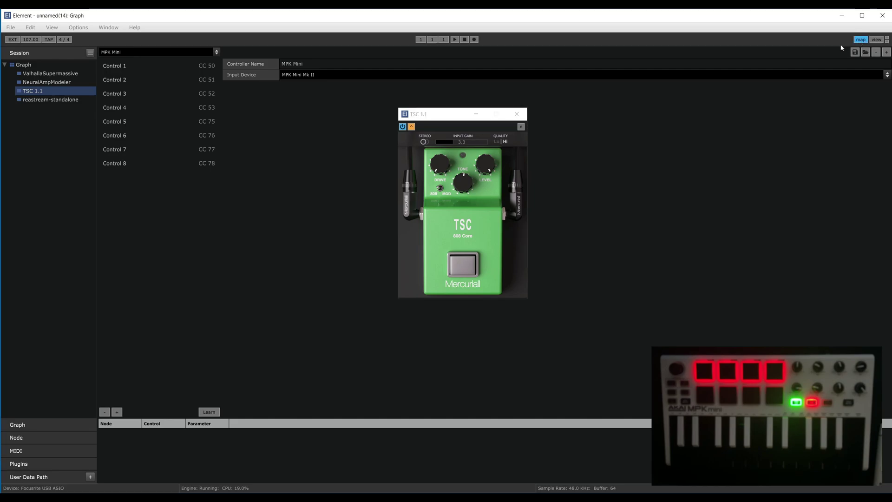
pyautogui.click(464, 264)
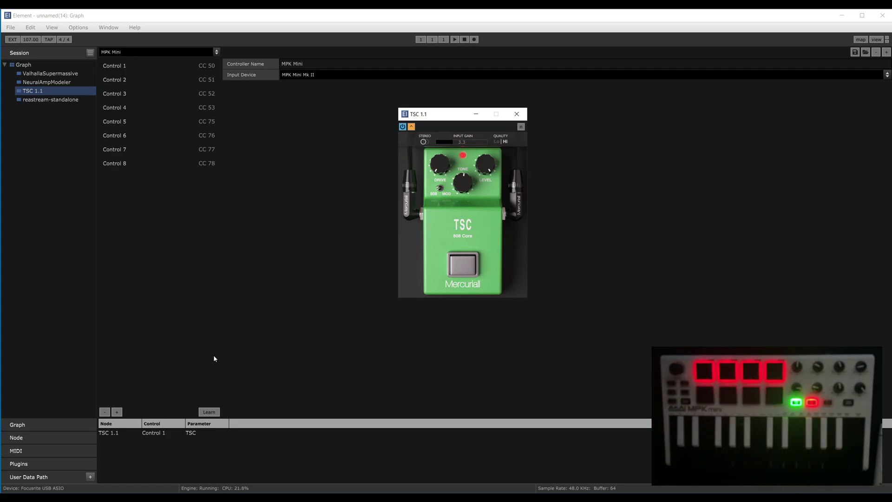
pyautogui.click(59, 262)
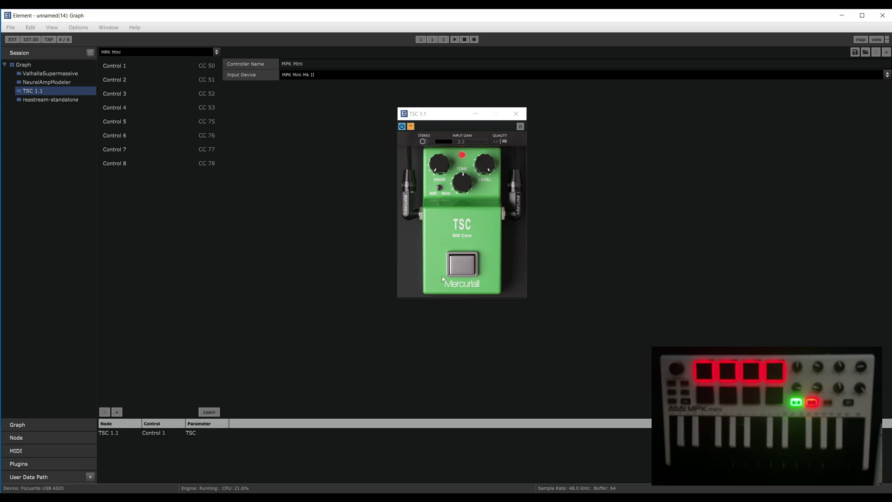
# Close the TSC 1.1 window and open the NeuralAmpModeler window over the Controllers view.
pyautogui.click(516, 113)
pyautogui.click(876, 39)
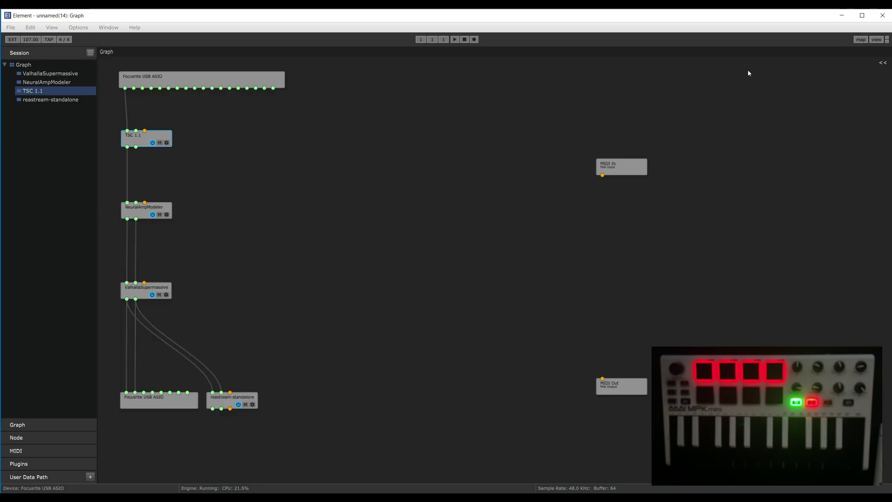
pyautogui.doubleClick(134, 213)
pyautogui.click(51, 27)
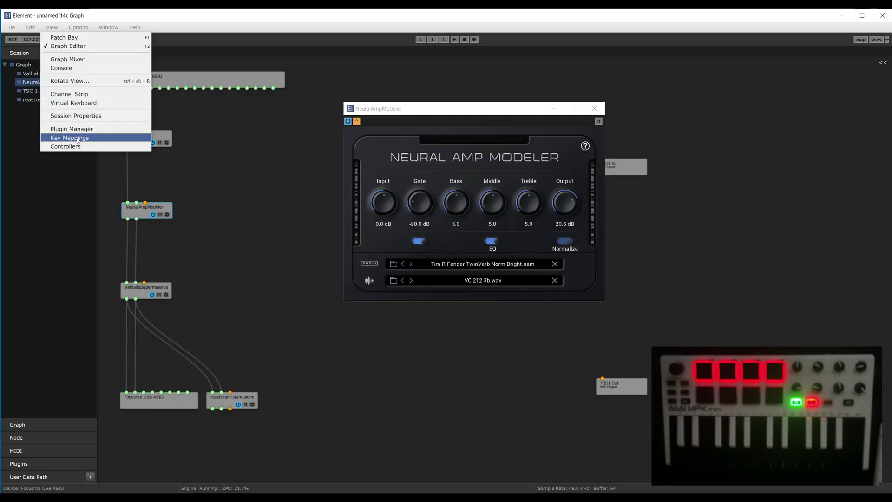
pyautogui.click(77, 147)
pyautogui.moveTo(467, 106); pyautogui.dragTo(465, 112)
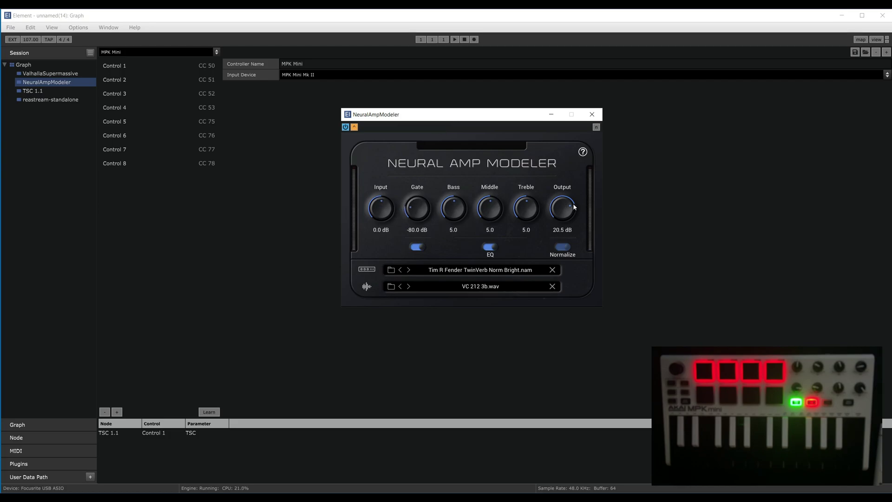
# Toggle NeuralAmpModeler's cabinet impulse response off and back on.
pyautogui.click(366, 287)
pyautogui.click(367, 287)
pyautogui.click(53, 285)
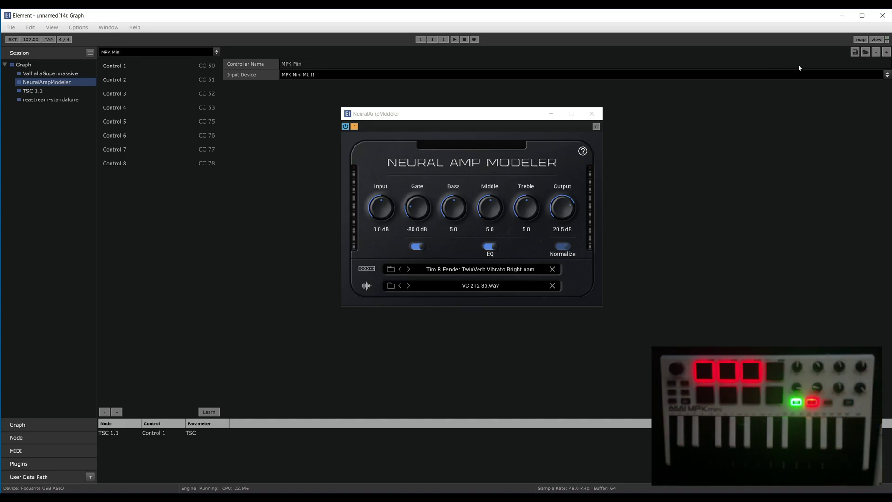
# Map NeuralAmpModeler's Input knob to Control 6 and its Output knob to Control 8.
pyautogui.click(860, 40)
pyautogui.click(384, 210)
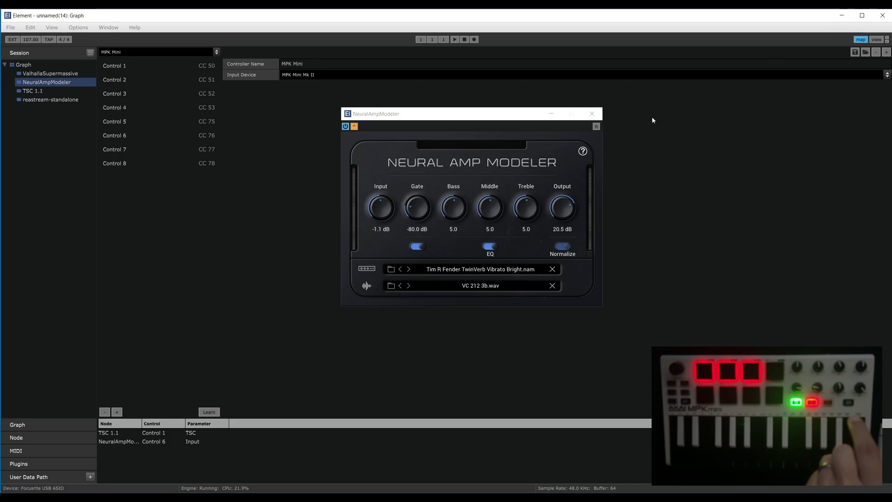
pyautogui.click(861, 40)
pyautogui.click(564, 211)
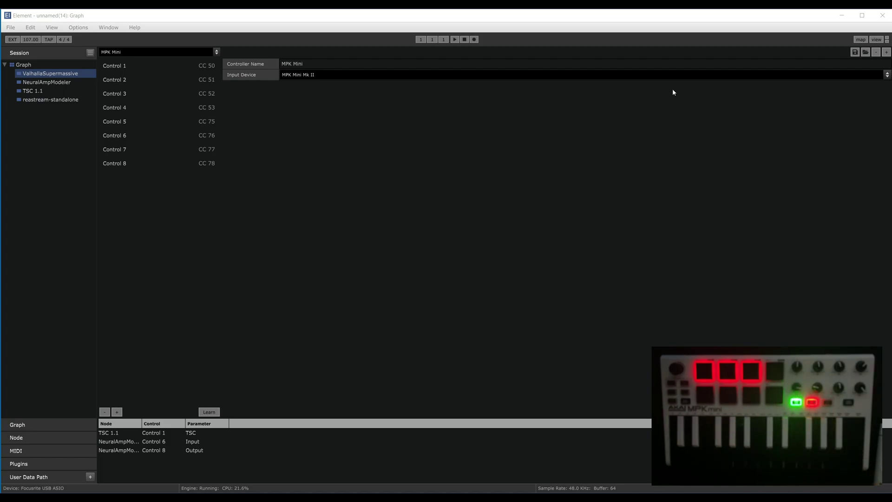
# Return to the graph and open the TSC 1.1 and ValhallaSupermassive plugin windows.
pyautogui.click(877, 40)
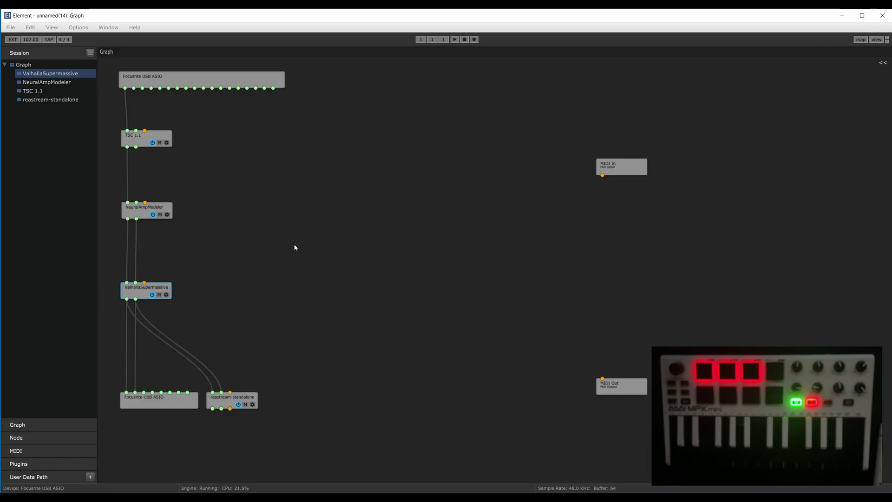
pyautogui.doubleClick(139, 142)
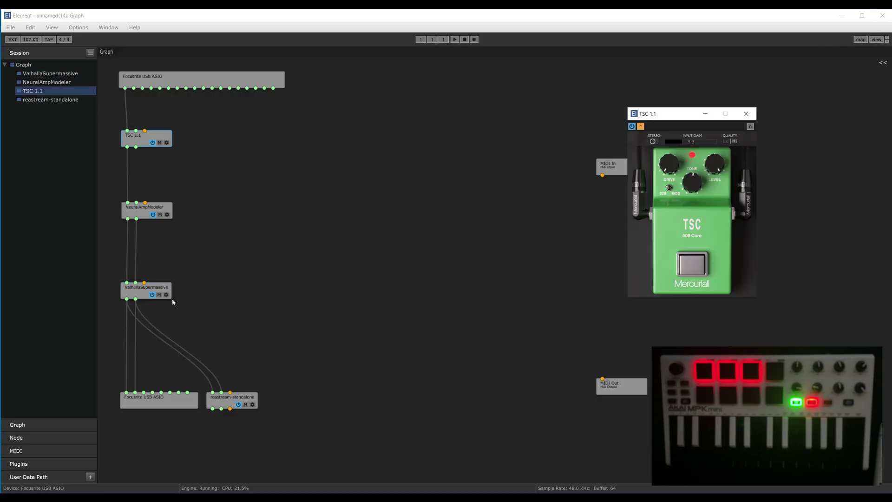
pyautogui.doubleClick(149, 287)
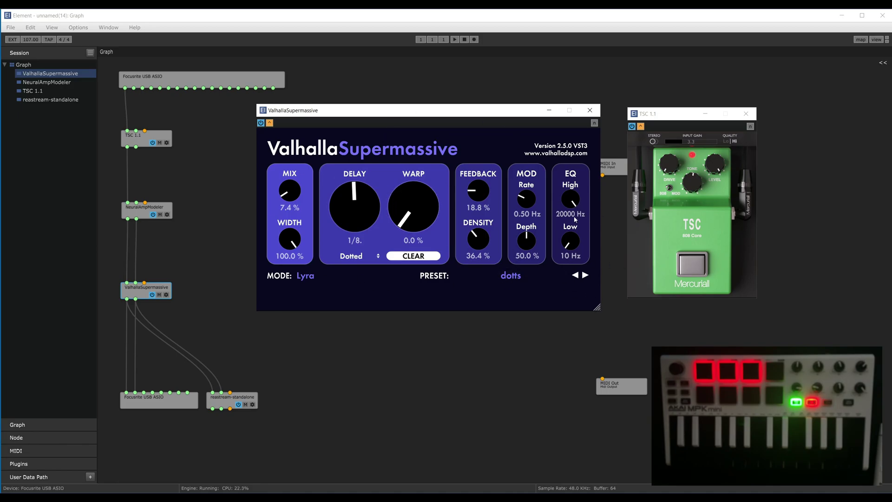
# Try the host power switches on the ValhallaSupermassive and TSC 1.1 windows, leaving both plugins enabled.
pyautogui.click(260, 124)
pyautogui.click(260, 124)
pyautogui.click(260, 124)
pyautogui.click(260, 124)
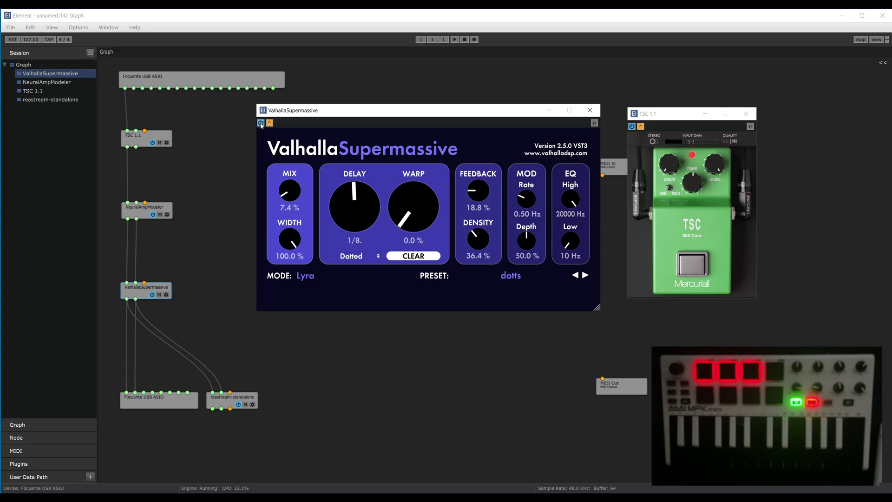
pyautogui.click(632, 126)
# Bring back the Controllers view and map the TSC pedal's footswitch to Control 4.
pyautogui.click(57, 27)
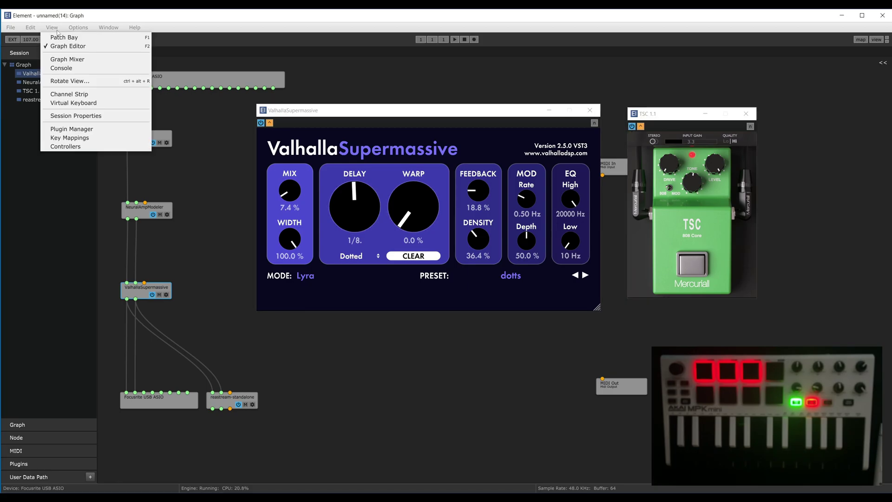
pyautogui.click(68, 146)
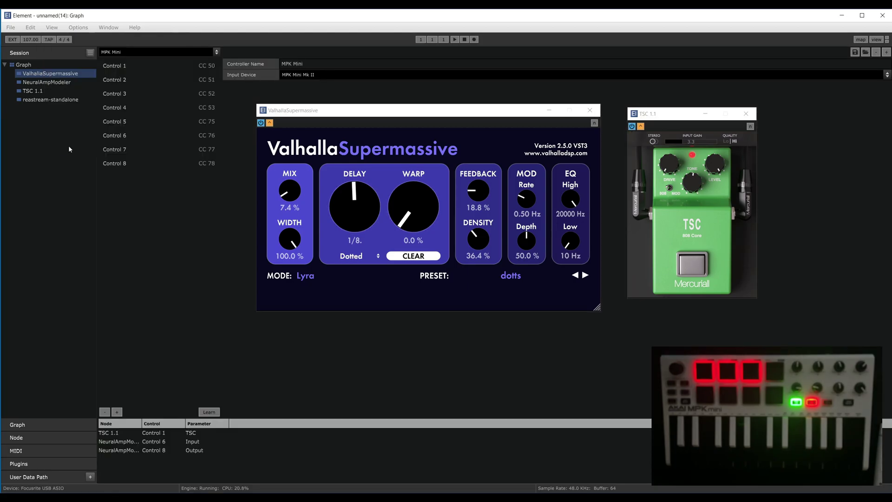
pyautogui.click(861, 40)
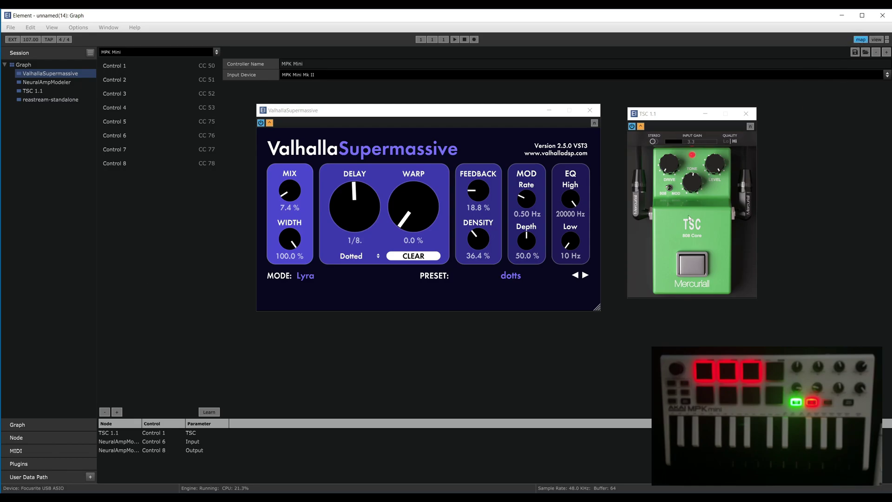
pyautogui.click(691, 266)
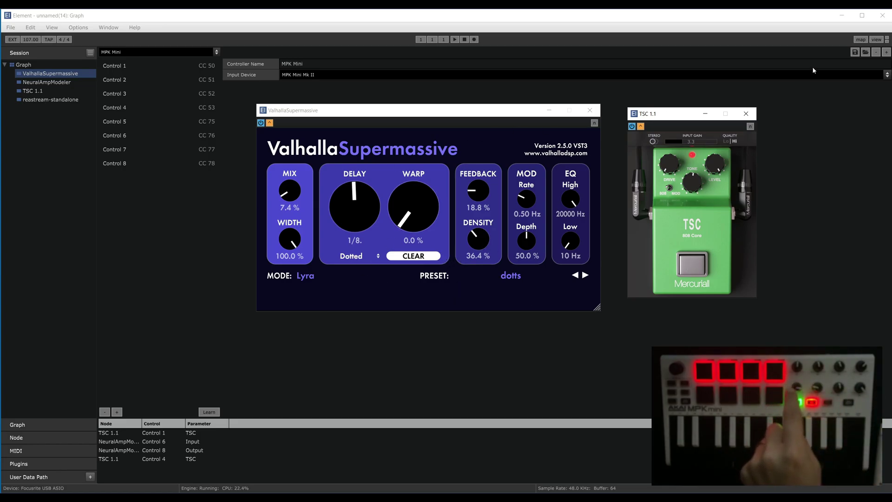
# Map ValhallaSupermassive's Bypass to Control 4, the same pad that switches the TSC pedal.
pyautogui.click(861, 40)
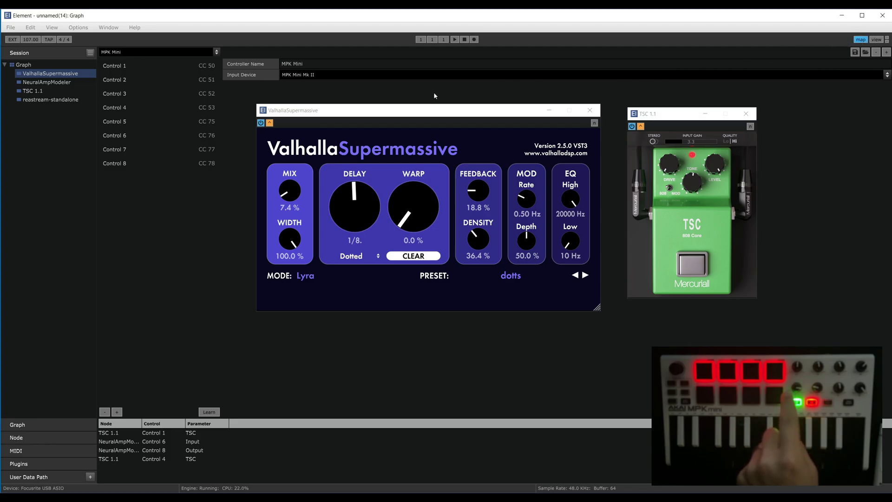
pyautogui.click(261, 123)
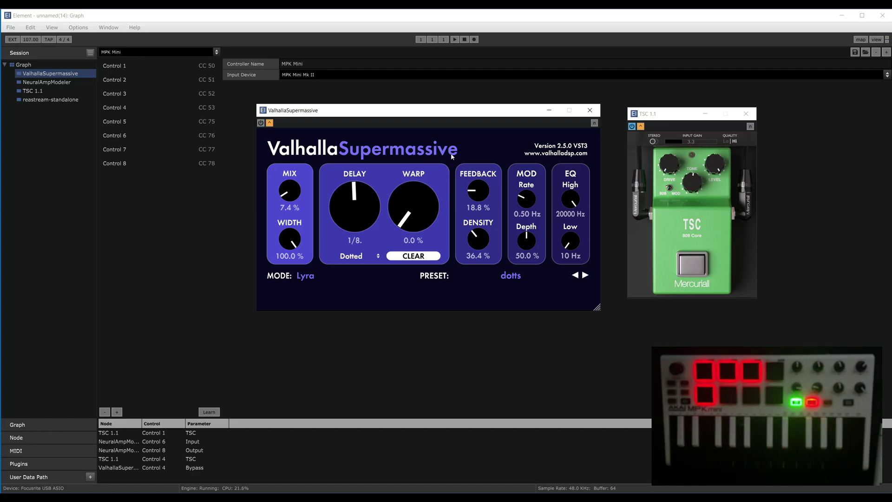
pyautogui.click(85, 292)
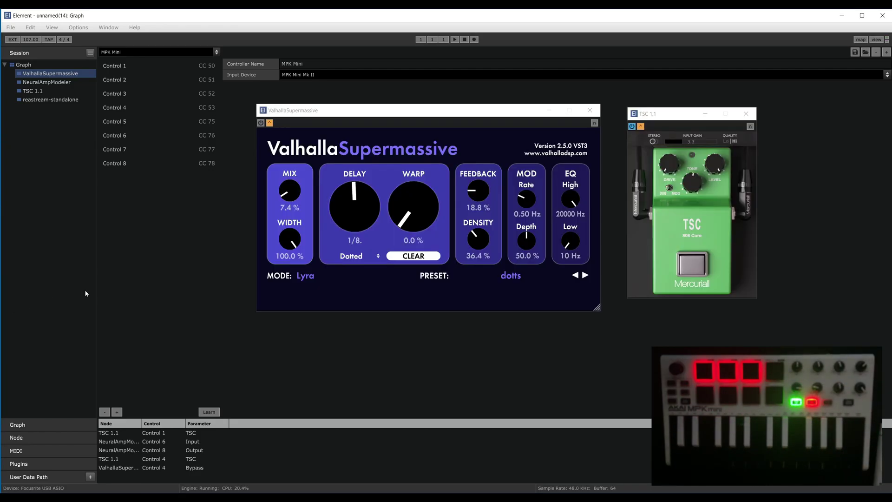